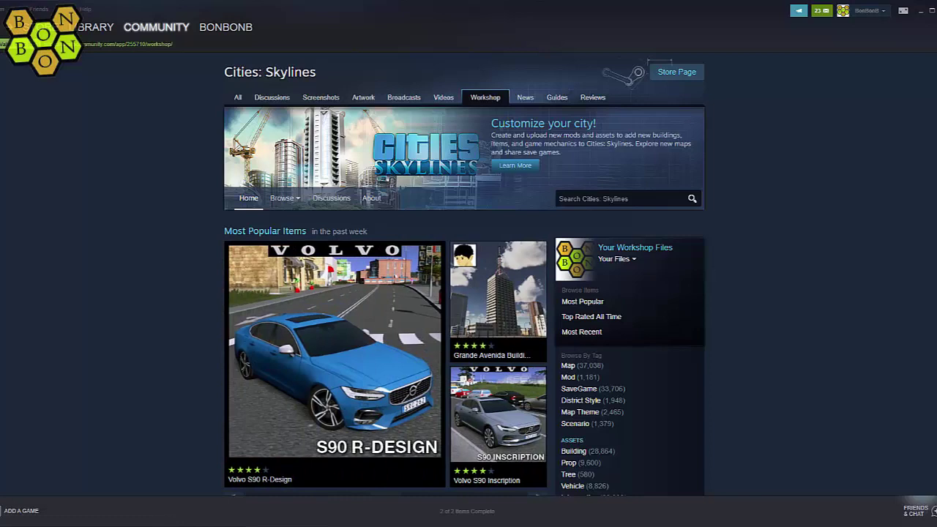
From Most Popular items, subscribe to Sunken Plaza and favourite City Hall Plaza
left_click(228, 230)
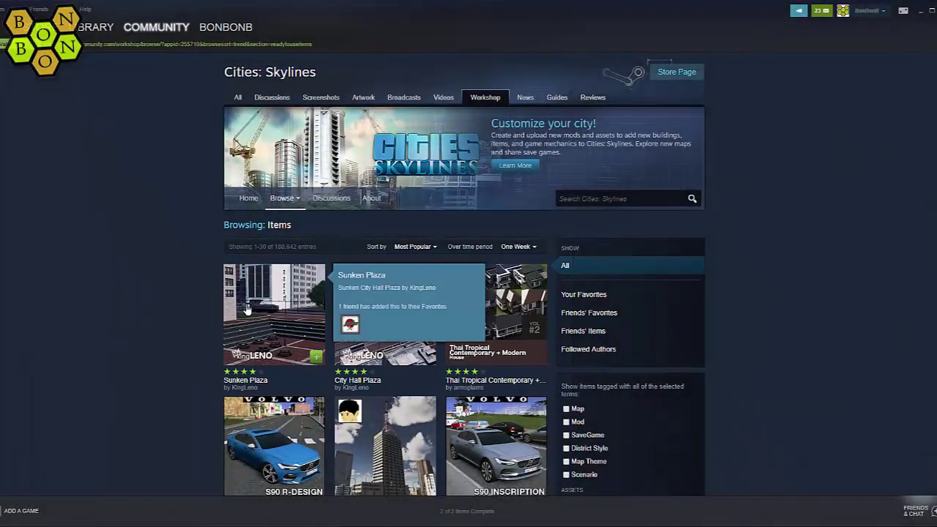
left_click(273, 314)
left_click(501, 476)
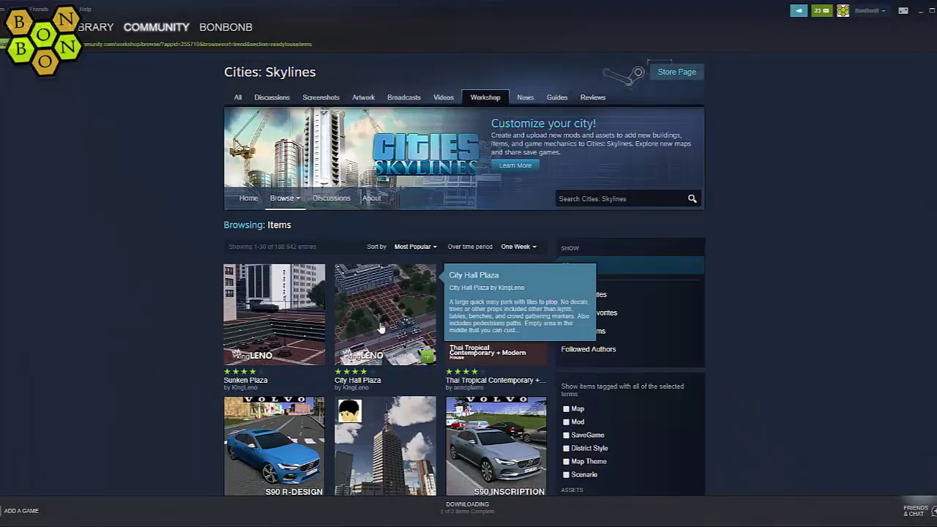
left_click(403, 314)
left_click(334, 423)
Subscribe to and favourite the Thai Tropical house, then list the Workshop collections
scroll(680, 429, "down", 2)
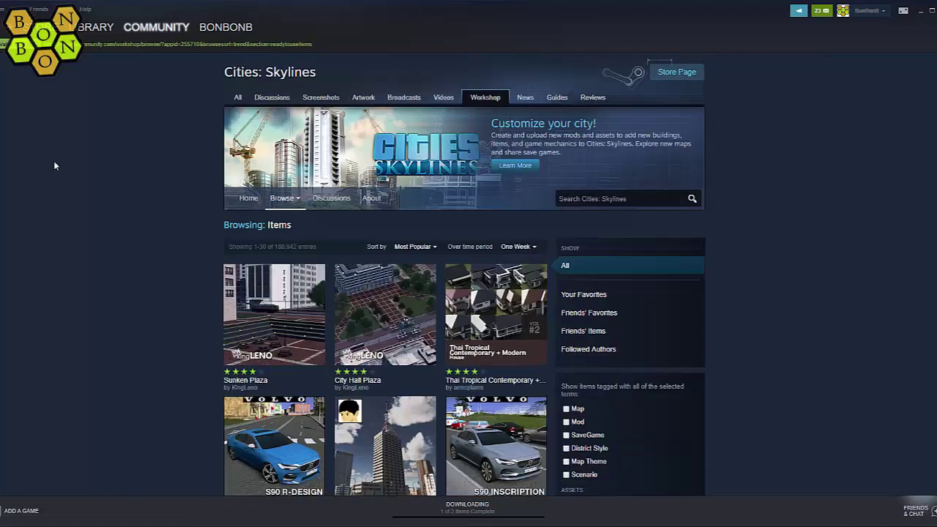
left_click(491, 325)
left_click(502, 475)
left_click(330, 426)
mouse_move(278, 204)
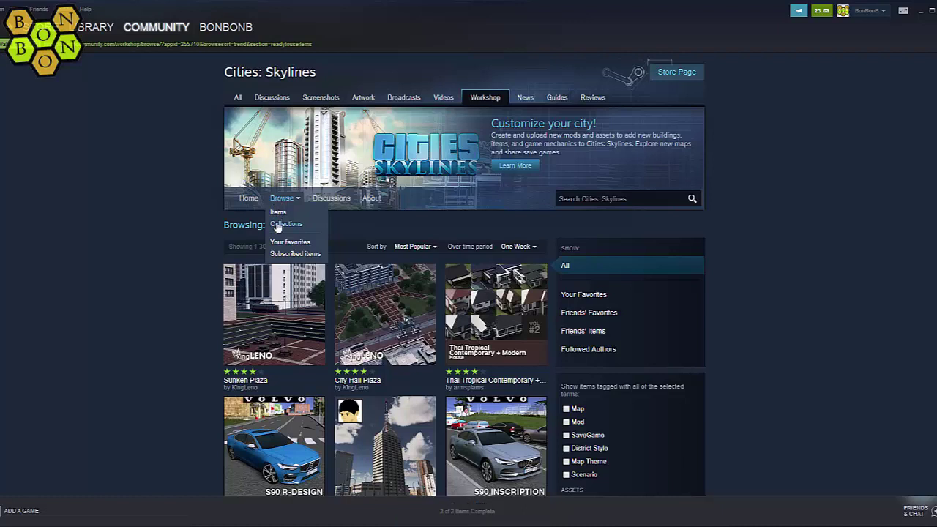
left_click(278, 224)
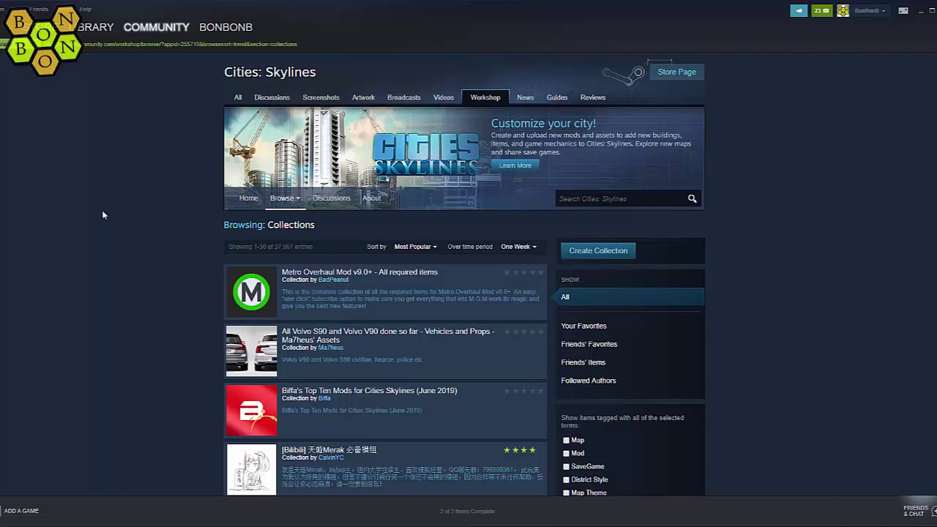
Start a new collection titled 'Test Tutorial' and attach a logo image
left_click(619, 251)
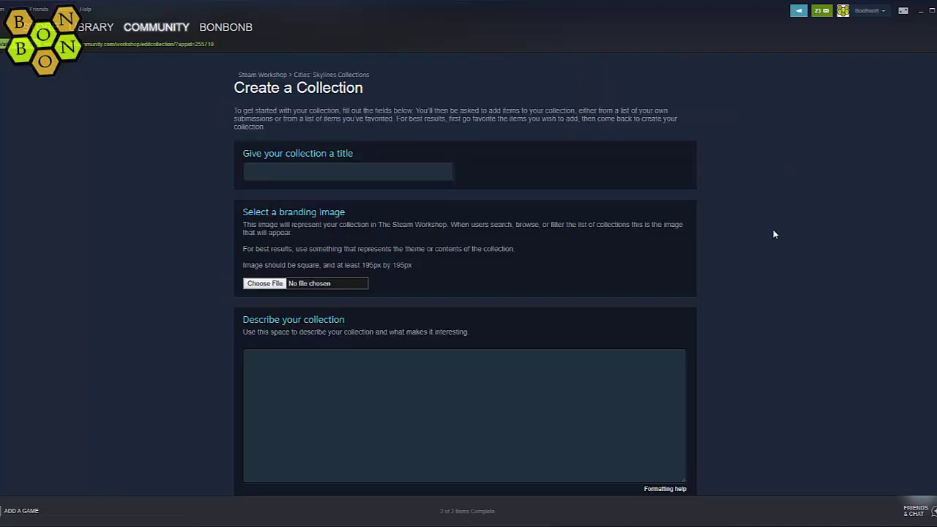
left_click(438, 173)
type("Test Tutorial")
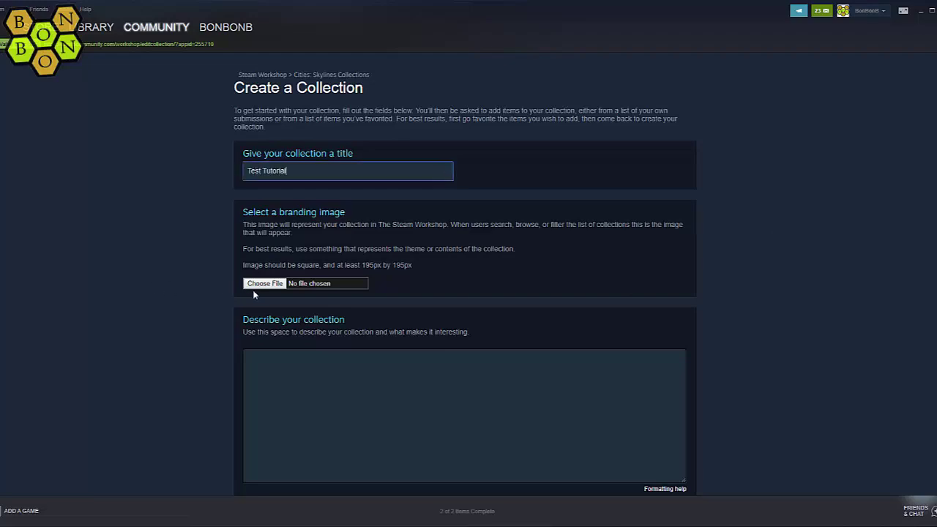
left_click(261, 286)
left_click(423, 150)
left_click(379, 257)
Add description 'Assets for a tutorial video', type Items that work together, and Building category
left_click(262, 365)
type("Assets")
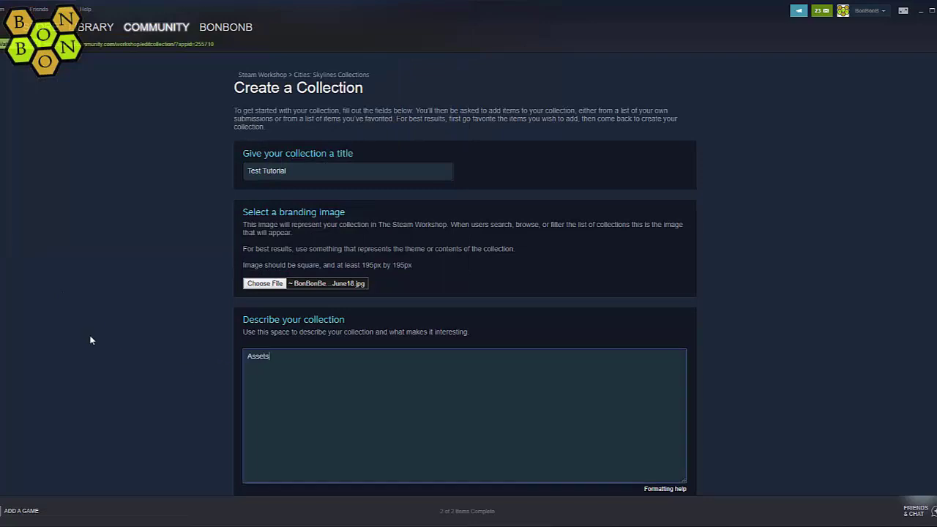
type(" for a tutorial video")
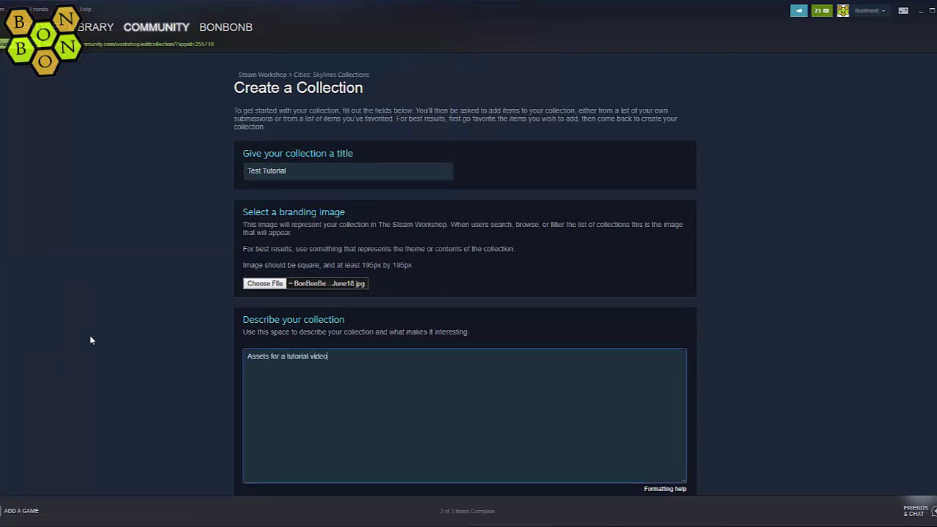
scroll(115, 338, "down", 3)
scroll(116, 338, "down", 5)
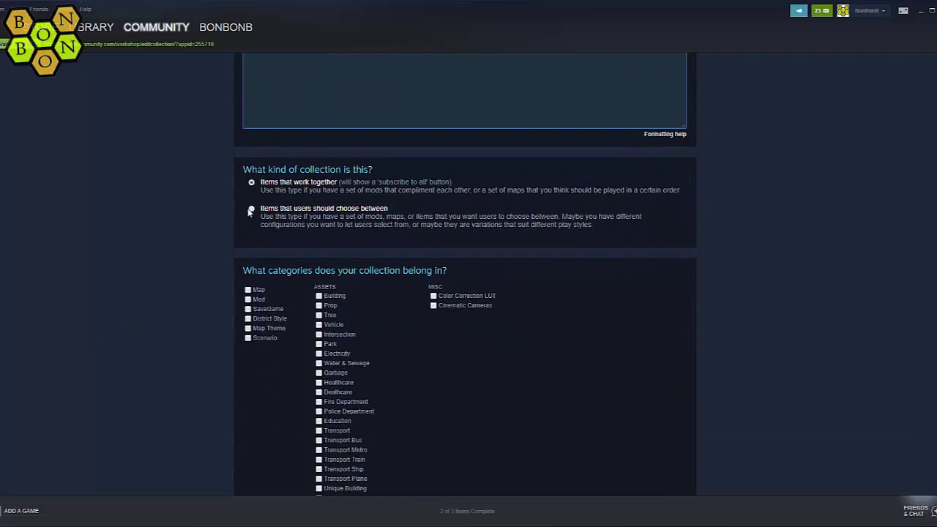
left_click(251, 209)
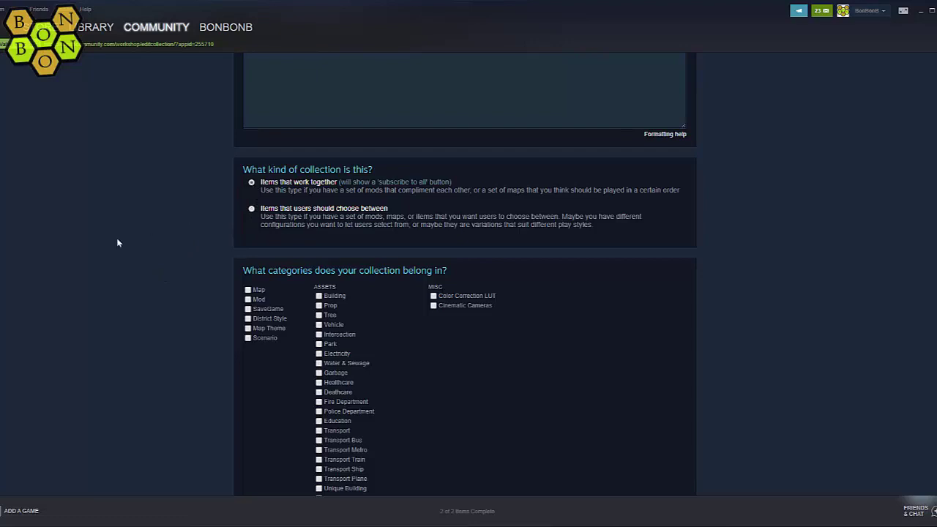
scroll(117, 238, "down", 2)
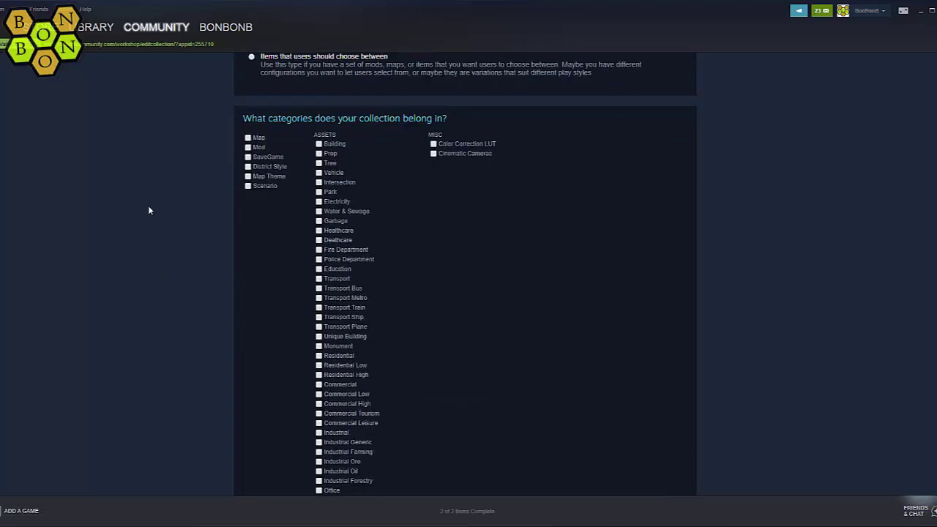
left_click(319, 144)
scroll(144, 288, "down", 4)
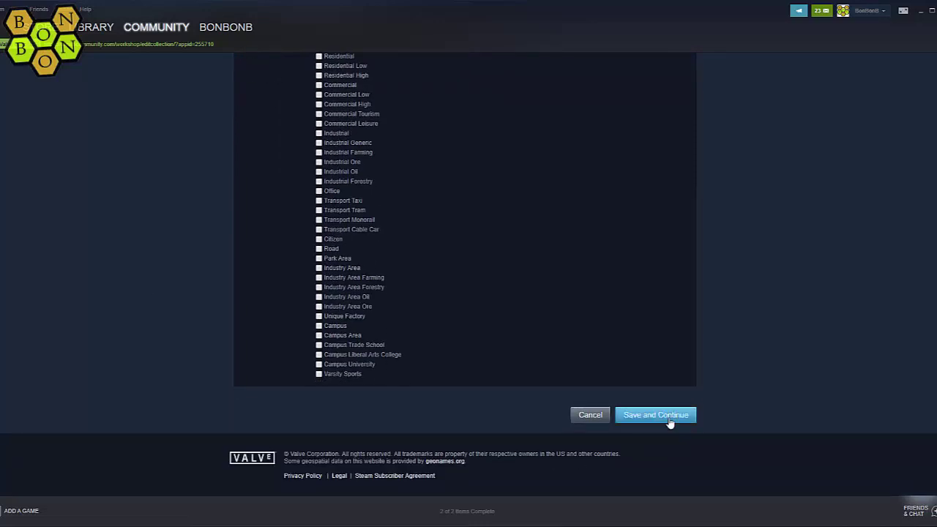
Save the collection details and browse the Items in your Favorites list
left_click(667, 415)
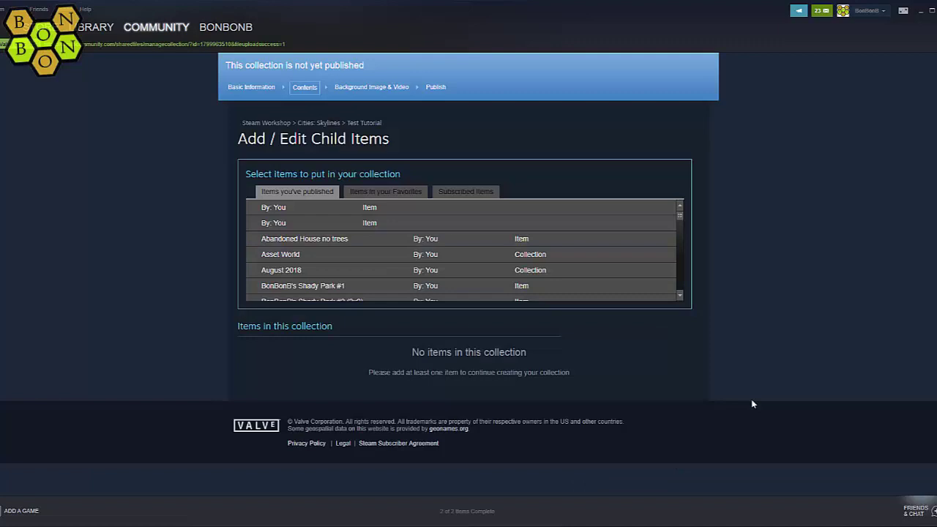
left_click(380, 197)
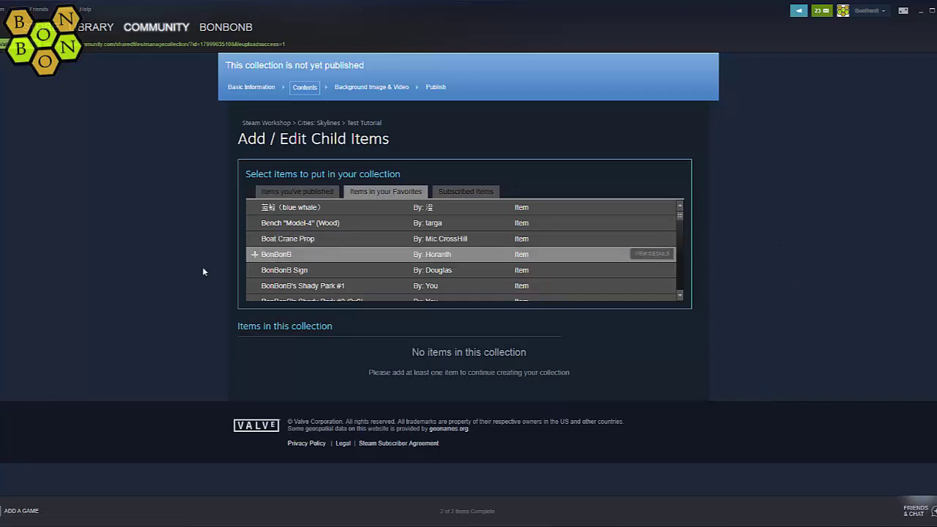
scroll(312, 251, "down", 3)
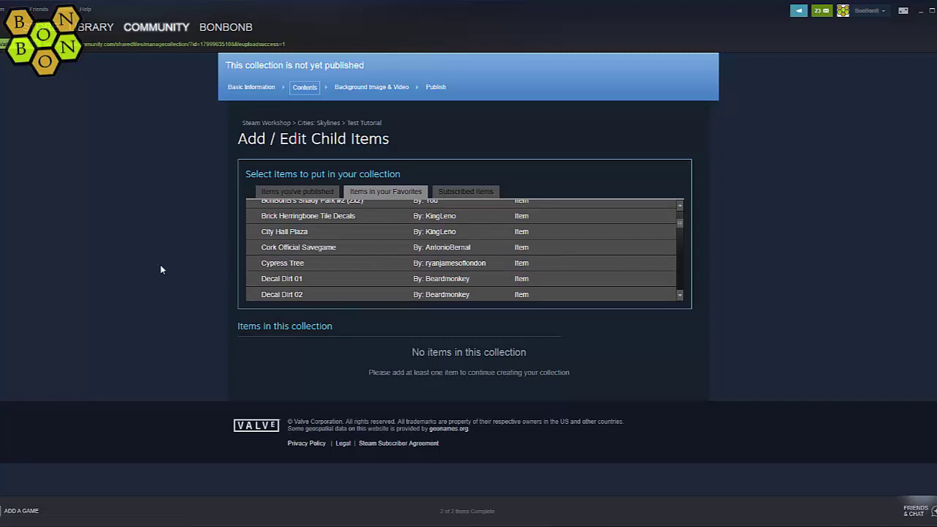
scroll(373, 247, "down", 6)
scroll(370, 249, "down", 2)
scroll(366, 246, "up", 6)
scroll(371, 233, "down", 7)
scroll(367, 233, "down", 10)
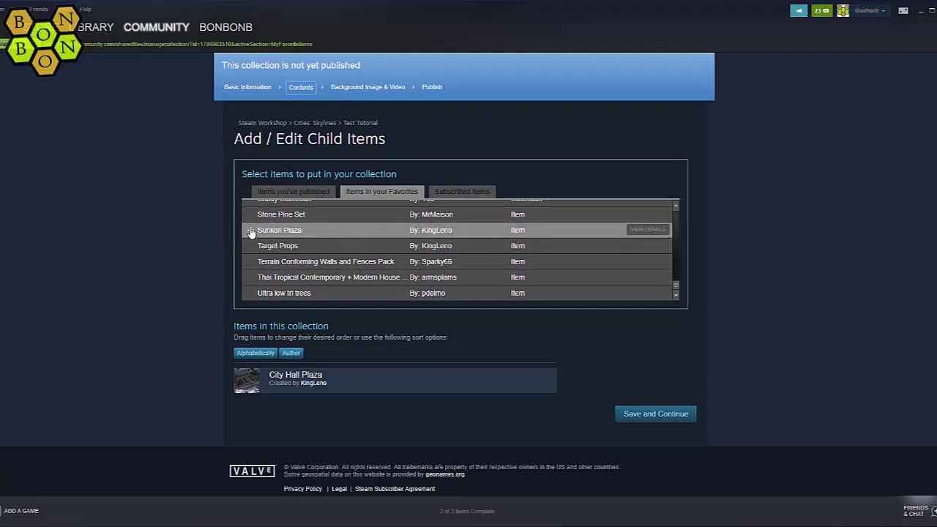
Add Sunken Plaza and the other favourited assets to the Test Tutorial collection
left_click(251, 231)
scroll(333, 240, "down", 10)
scroll(335, 240, "down", 10)
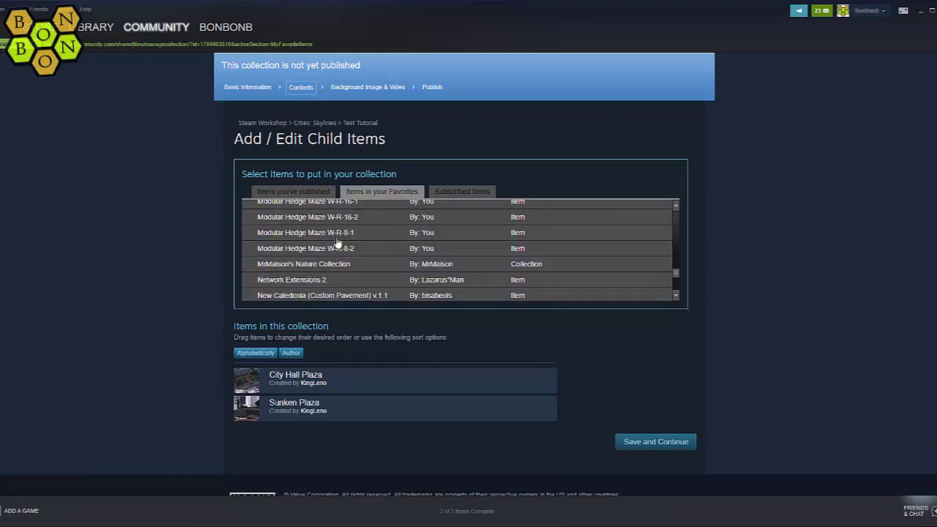
scroll(335, 243, "down", 1)
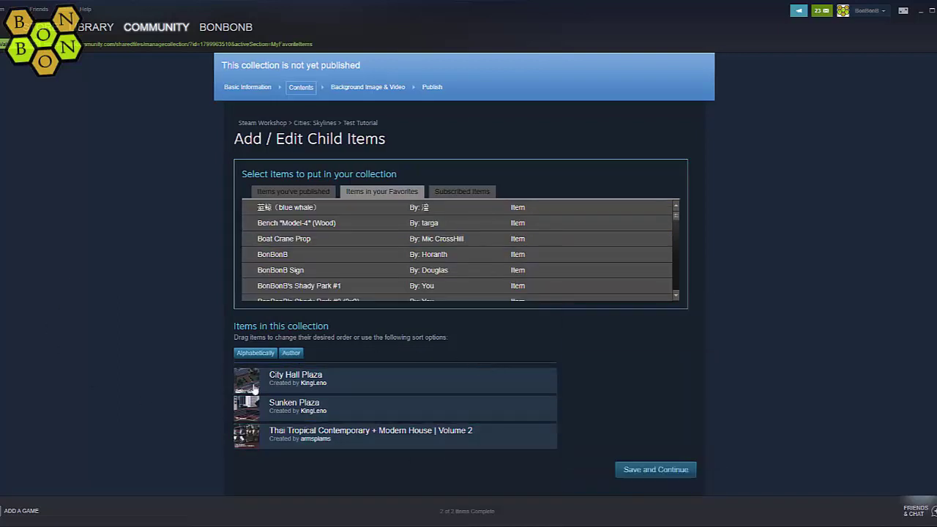
Save the collection's three items and review the published page
left_click(654, 469)
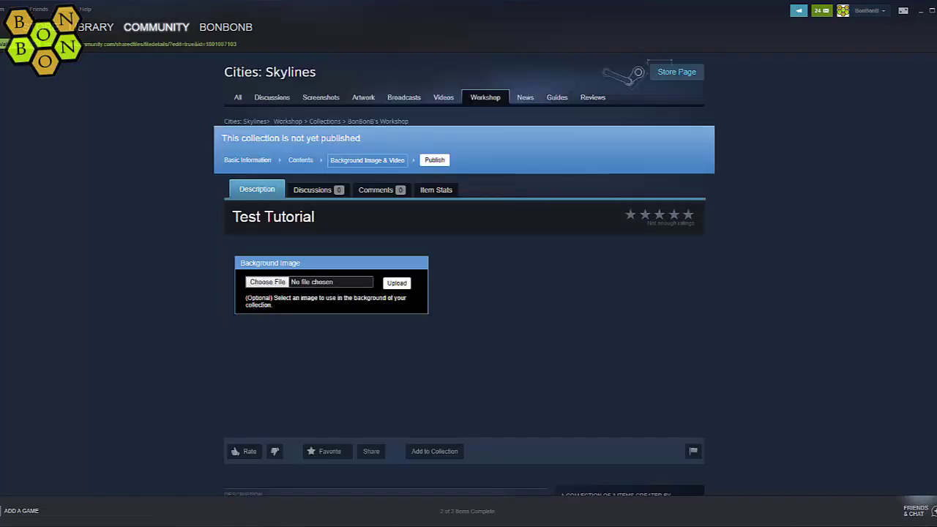
scroll(464, 275, "down", 3)
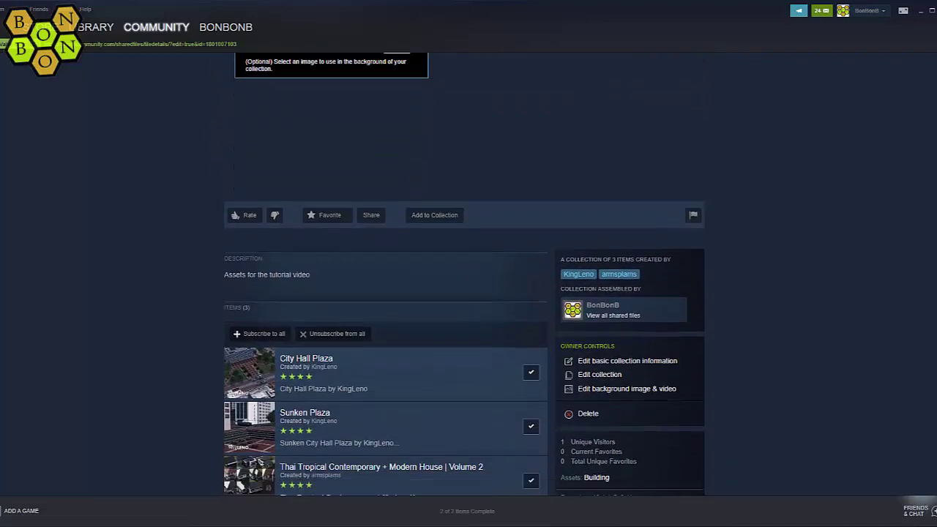
scroll(465, 275, "down", 2)
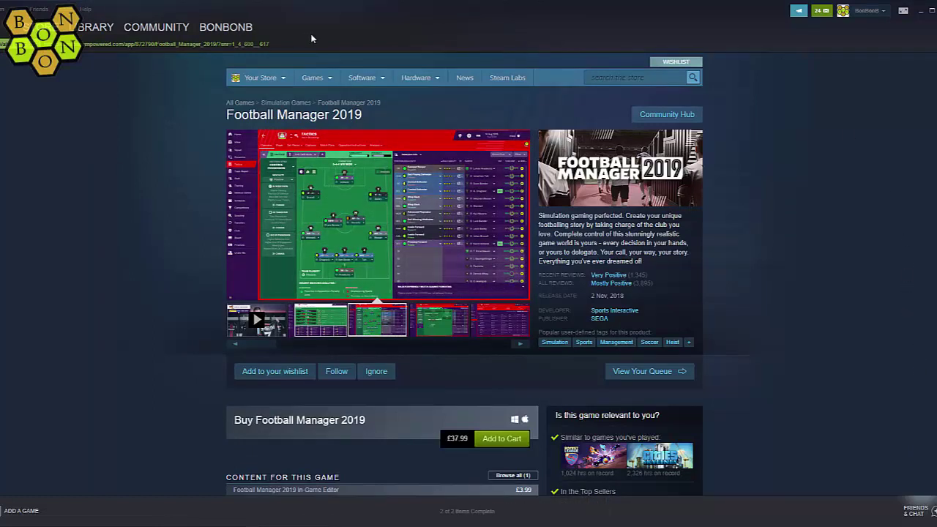
Reopen Test Tutorial from your profile's Content > Collections list
mouse_move(240, 28)
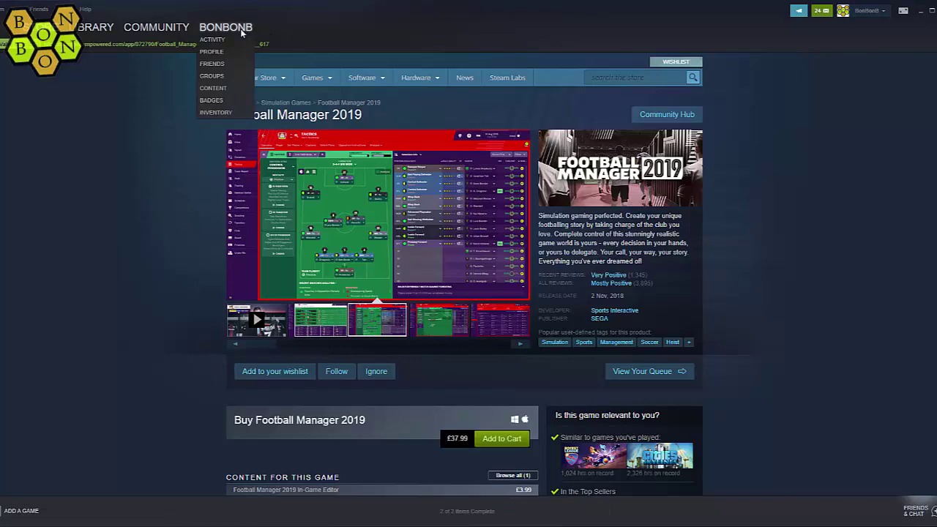
left_click(213, 87)
left_click(504, 110)
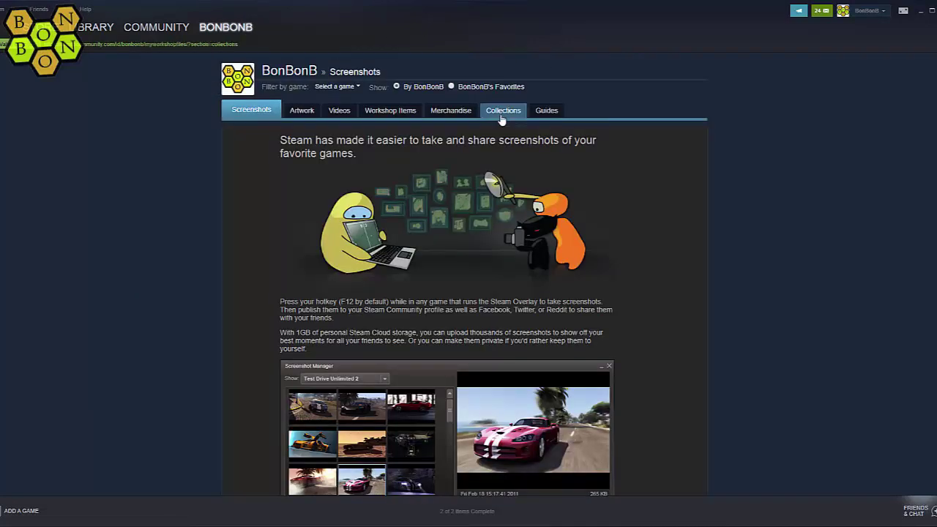
left_click(256, 172)
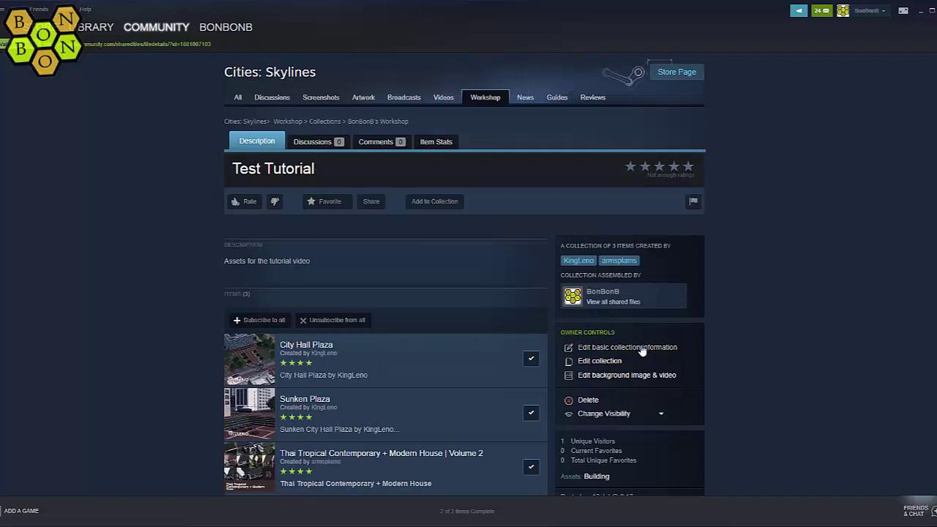
Set the Test Tutorial collection's visibility to Hidden
left_click(636, 415)
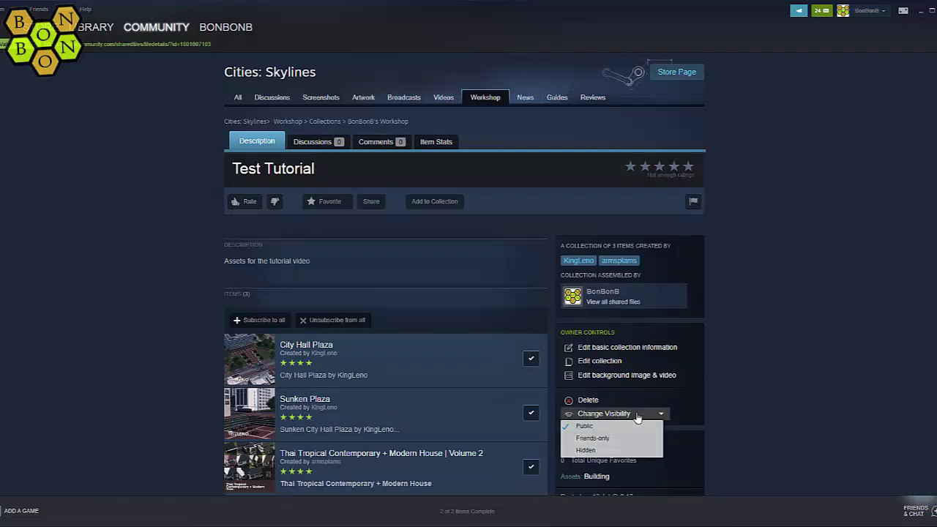
left_click(586, 450)
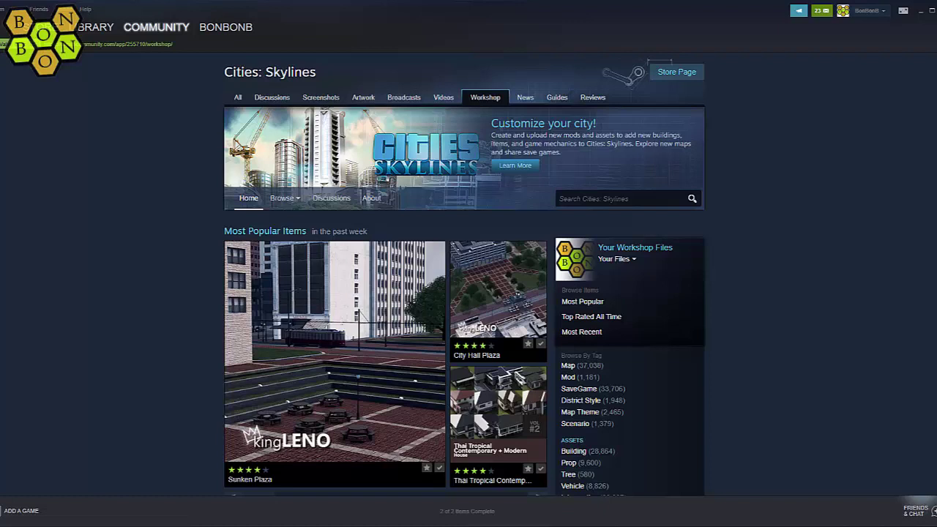
Unsubscribe from all Cities: Skylines items under Subscribed items, confirming with OK
left_click(618, 260)
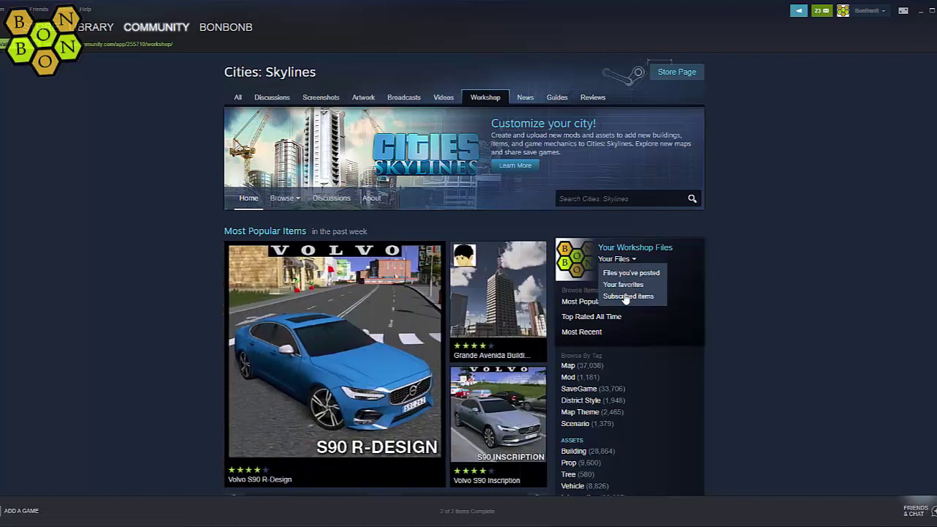
left_click(627, 296)
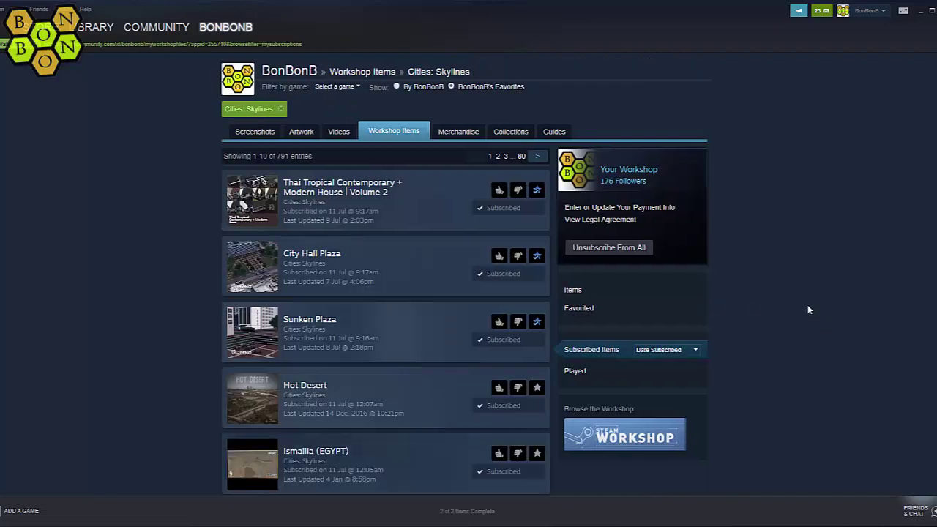
left_click(622, 249)
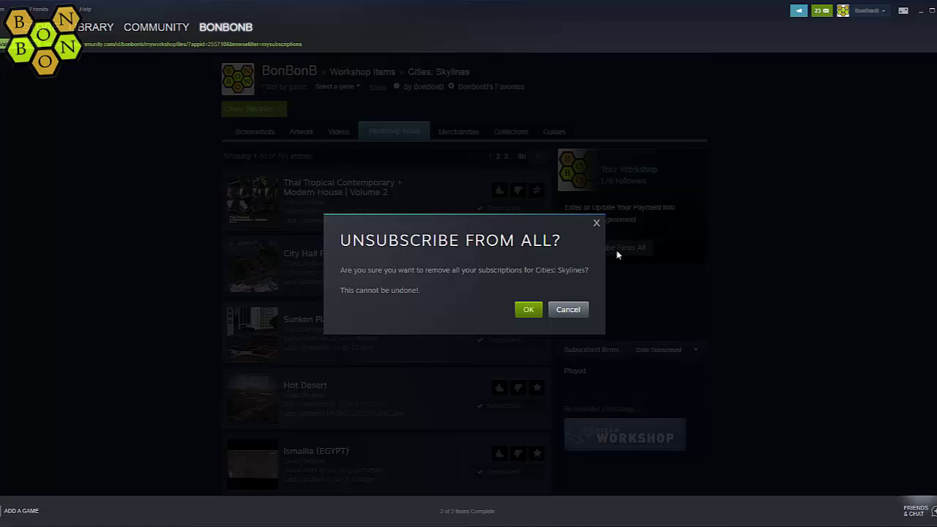
left_click(528, 310)
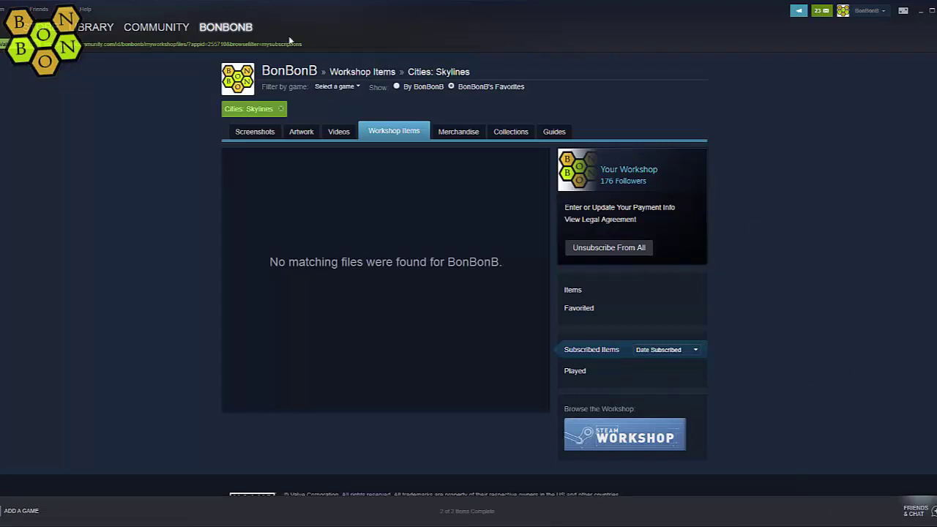
mouse_move(224, 27)
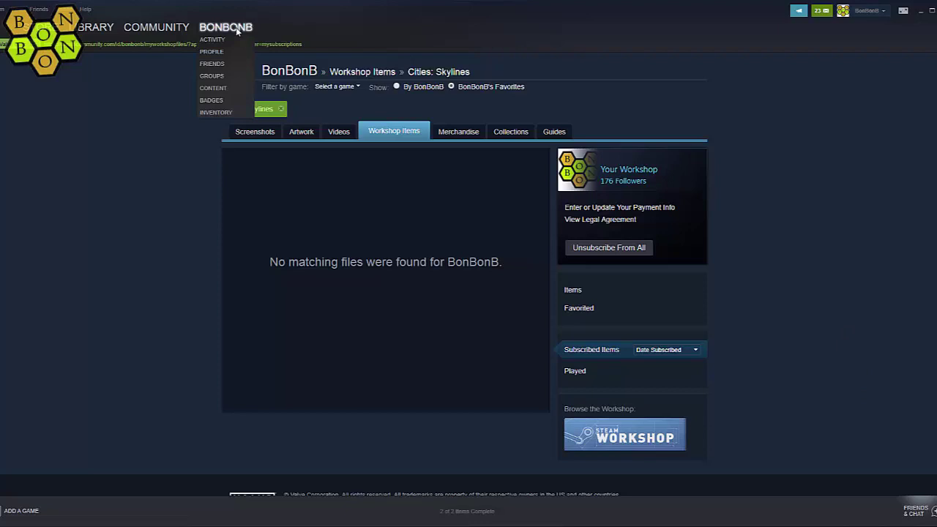
Check the hidden Test Tutorial collection from your profile's collections, then go back
left_click(208, 93)
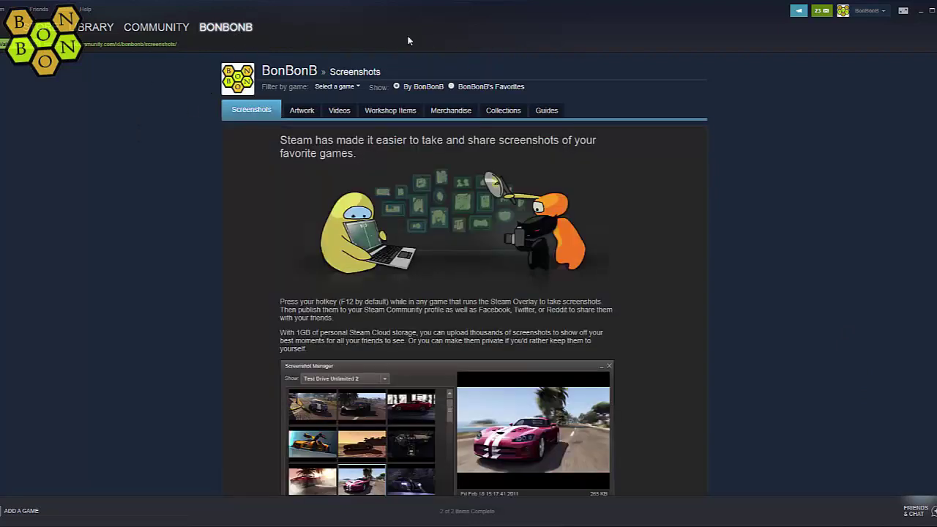
left_click(503, 111)
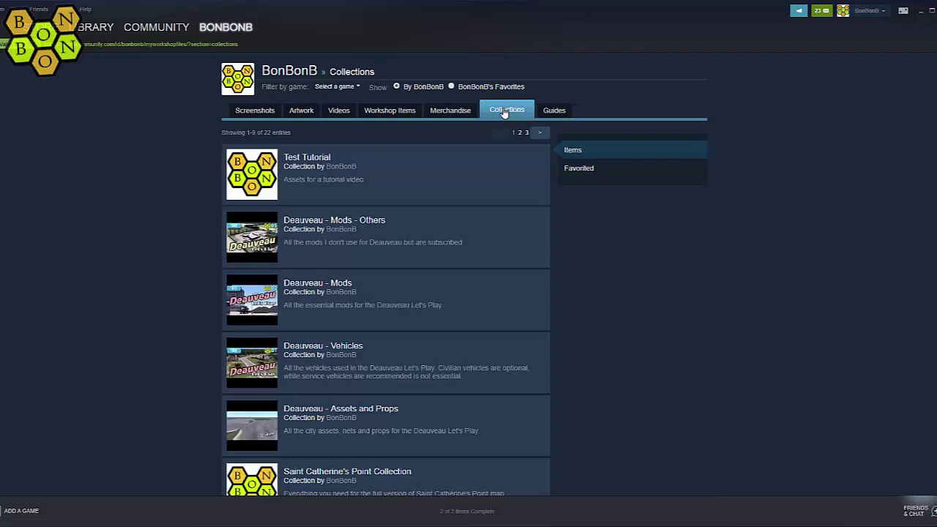
left_click(256, 170)
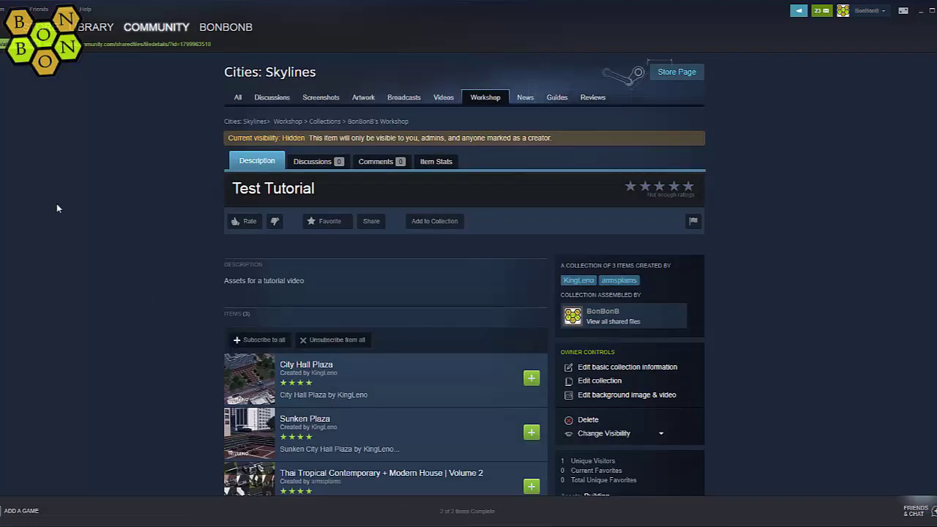
scroll(71, 184, "down", 3)
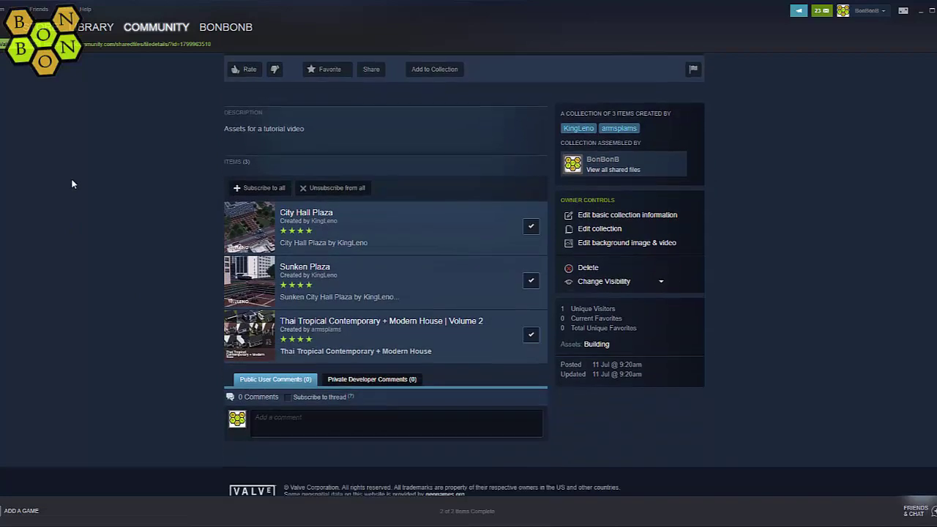
scroll(72, 185, "up", 3)
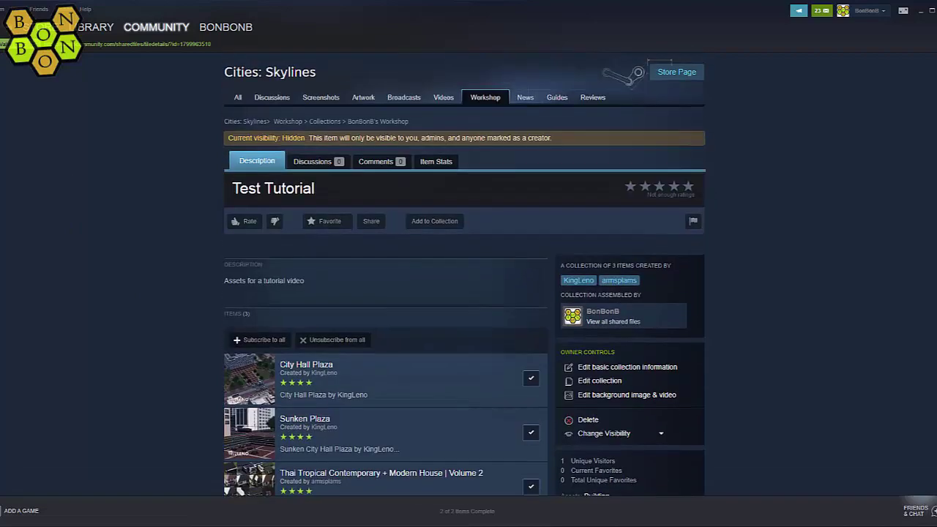
key("alt+Left")
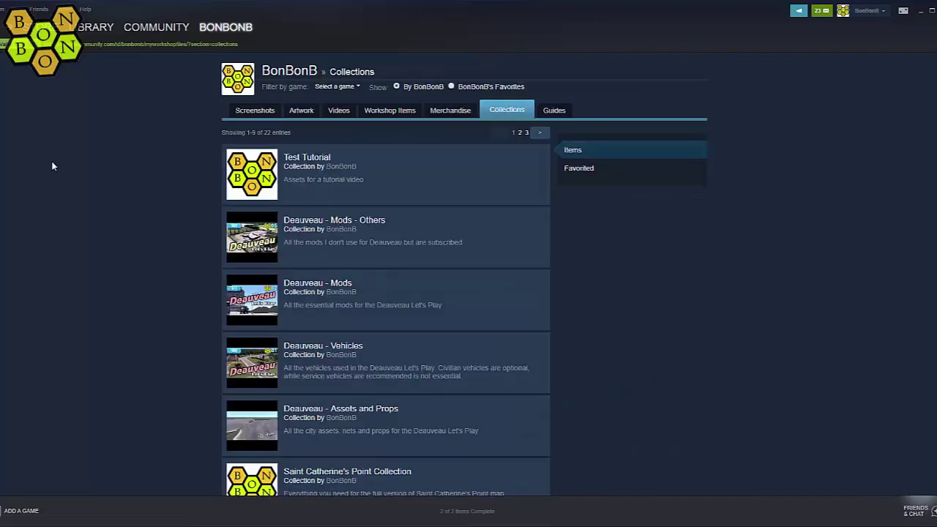
Subscribe to all items in the Saint Catherine's Point Collection
scroll(135, 259, "down", 6)
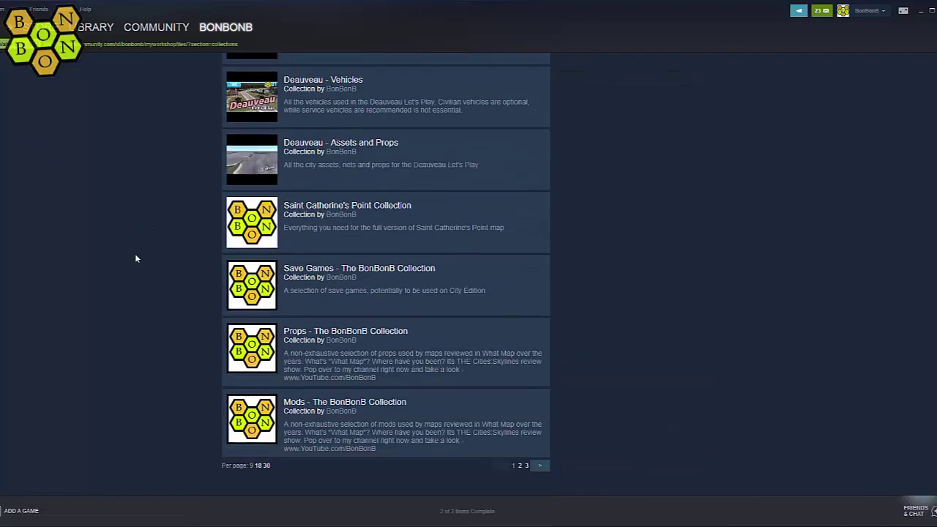
left_click(314, 176)
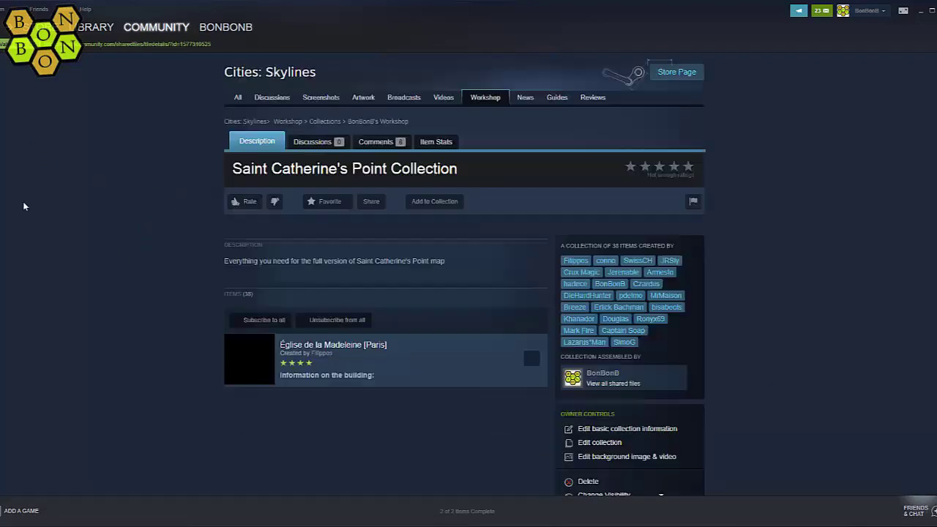
left_click(262, 321)
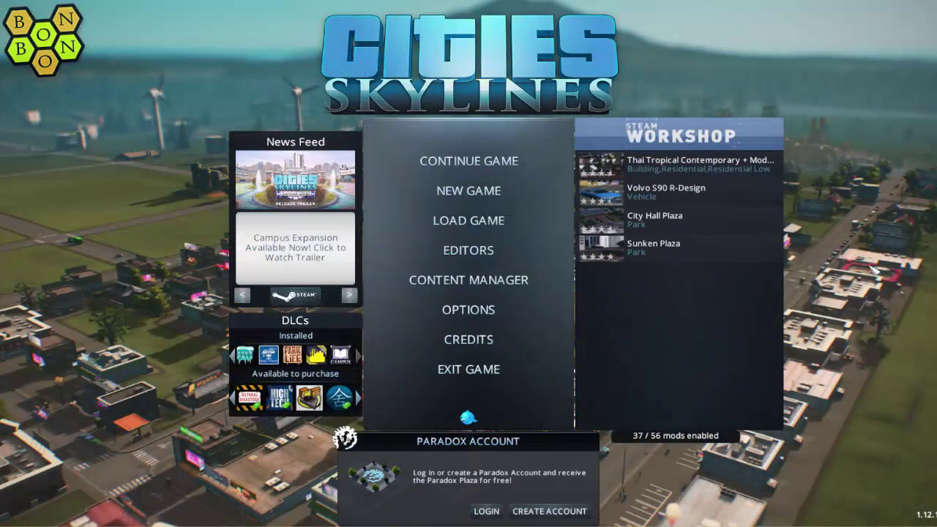
Show the Content Manager's Assets category and scroll through the installed assets
left_click(493, 284)
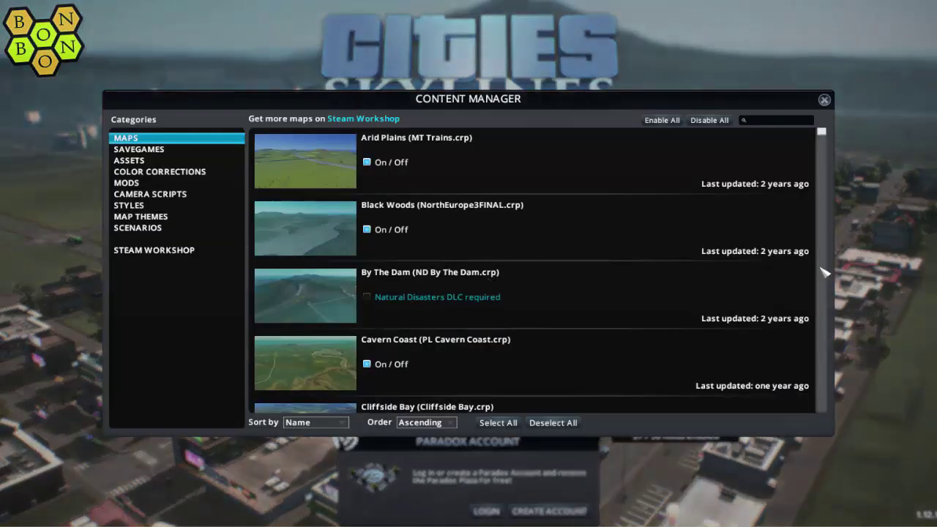
left_click(132, 160)
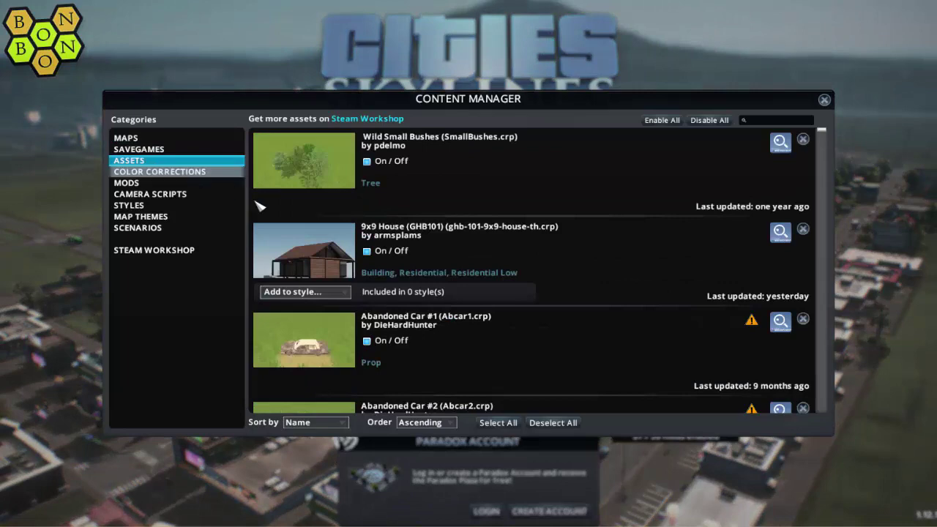
scroll(628, 278, "down", 1)
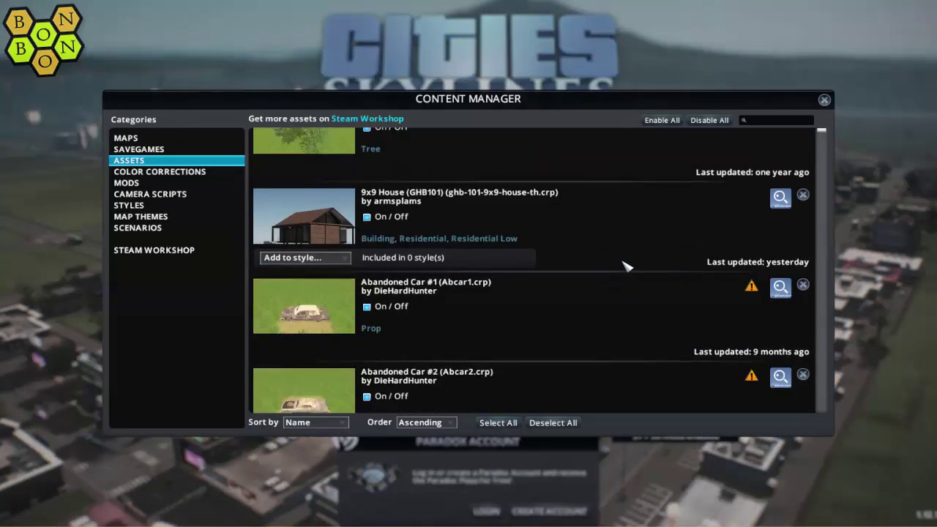
scroll(625, 274, "down", 7)
scroll(624, 270, "down", 4)
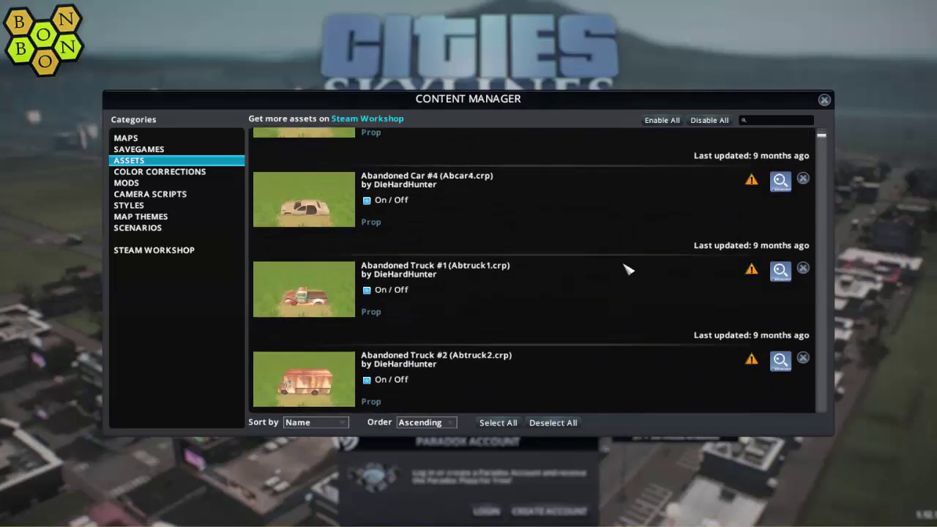
scroll(682, 220, "down", 4)
scroll(682, 219, "down", 4)
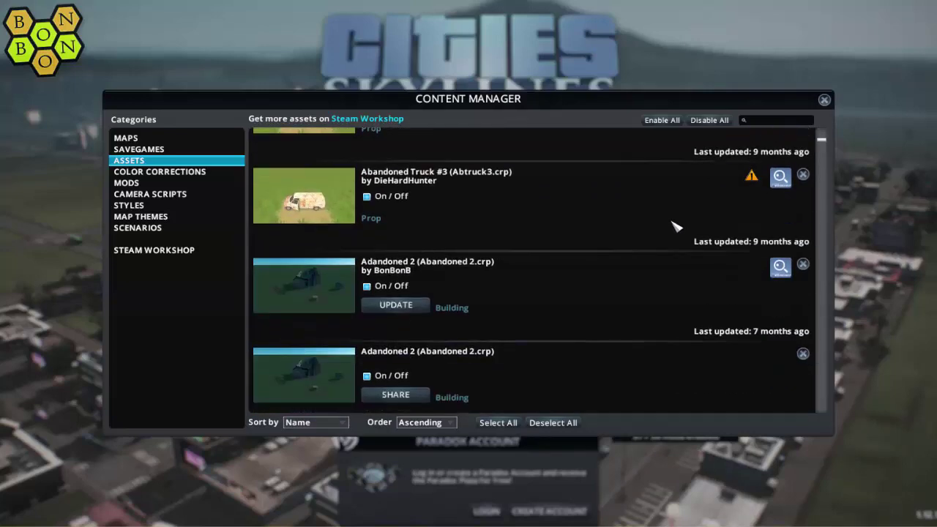
scroll(675, 227, "down", 9)
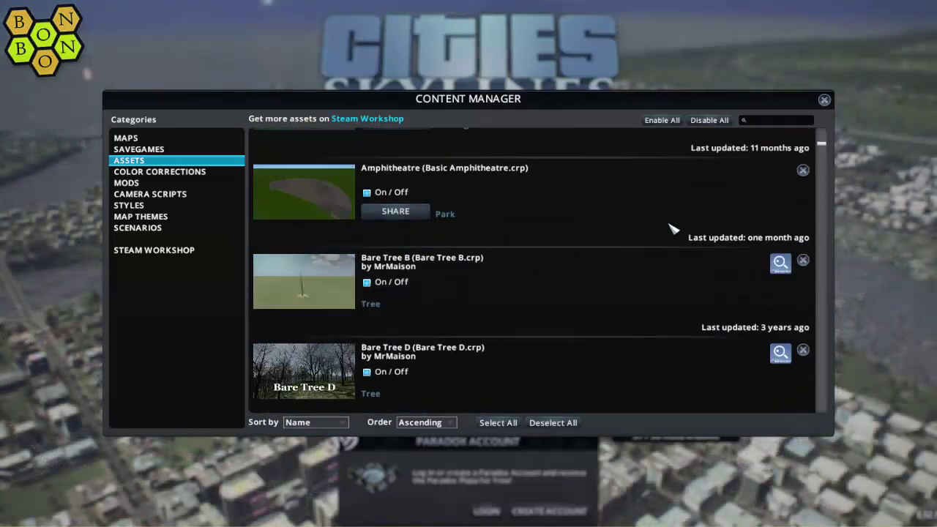
scroll(674, 229, "down", 6)
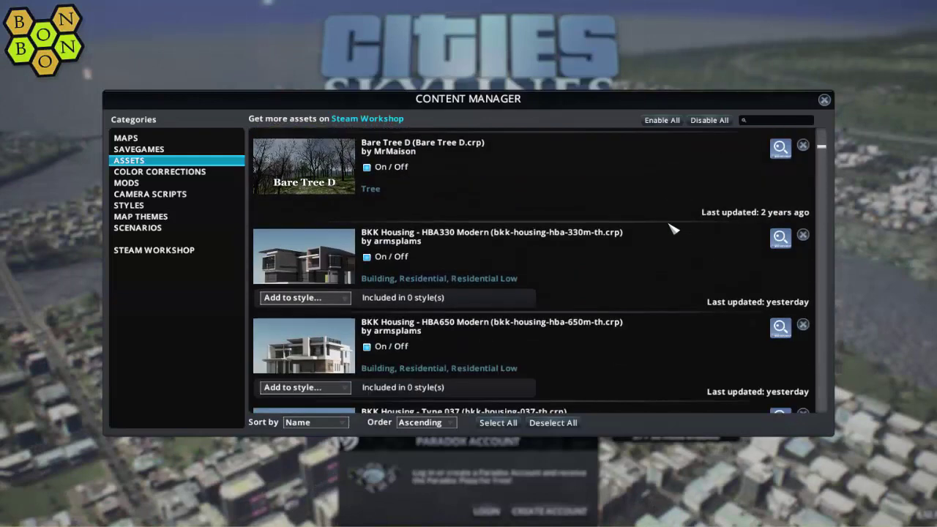
scroll(674, 230, "down", 3)
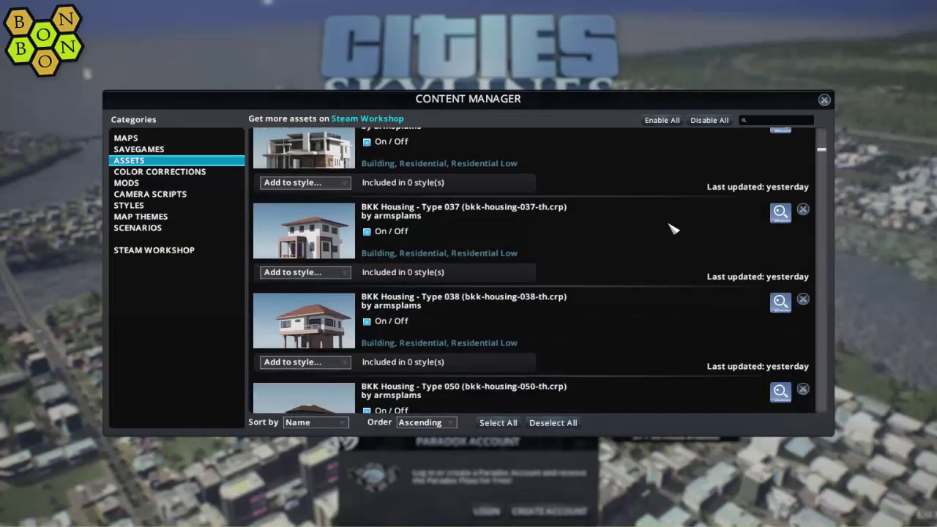